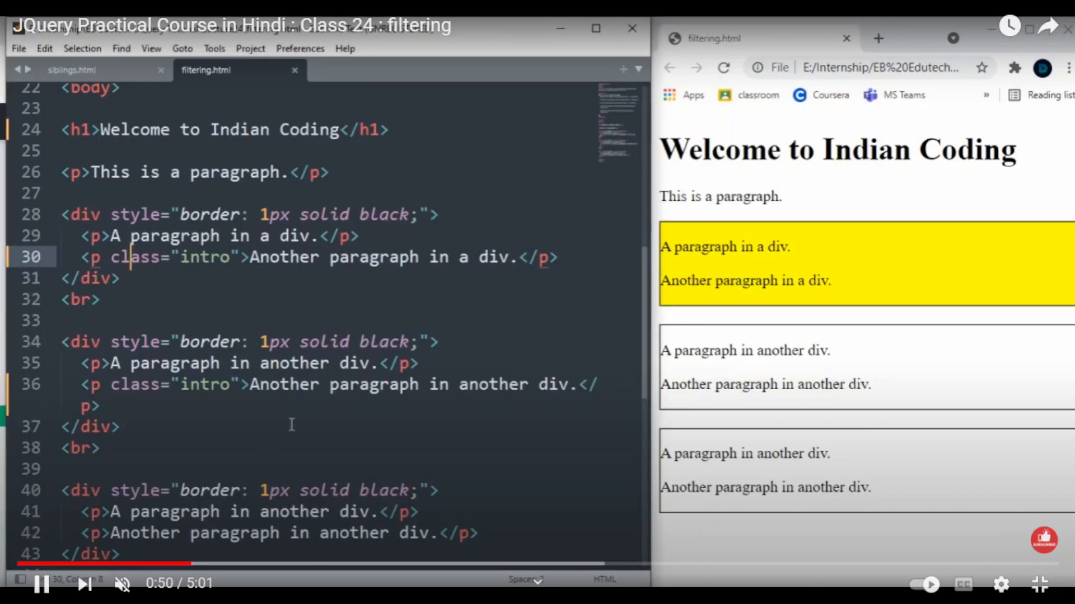
scroll(291, 425, "up", 5)
scroll(290, 424, "up", 3)
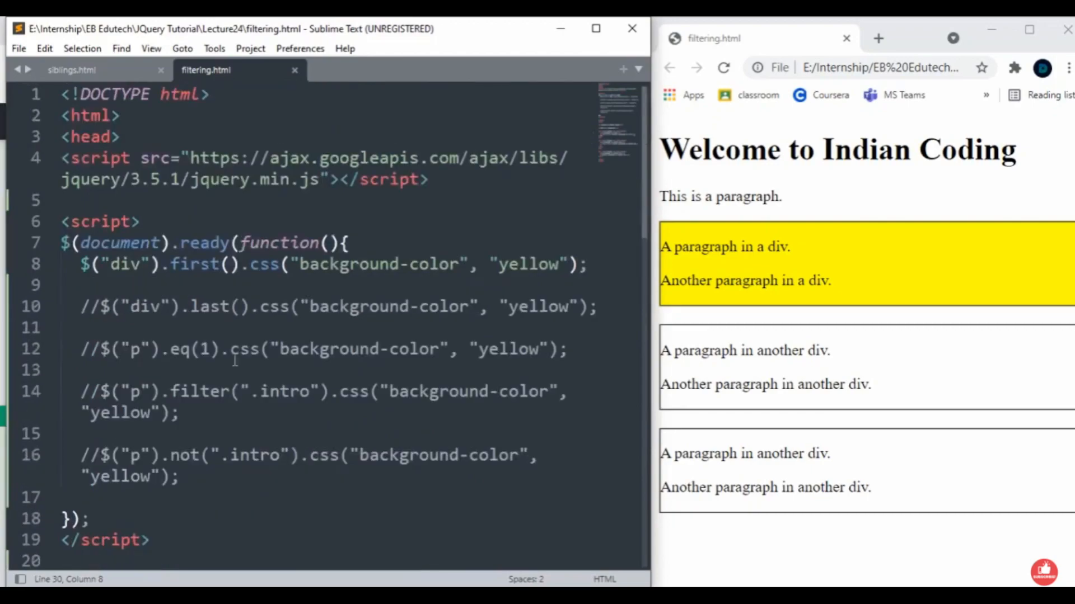
- Review the $("div").first() statement and its background-color css call, then check the page in the browser
left_click(279, 330)
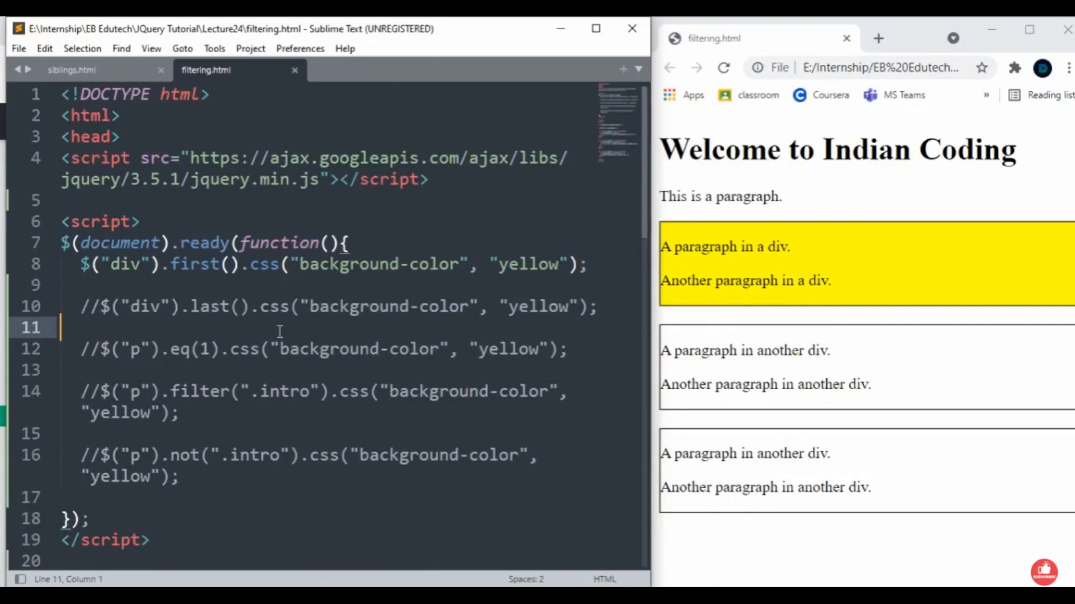
left_click(111, 263)
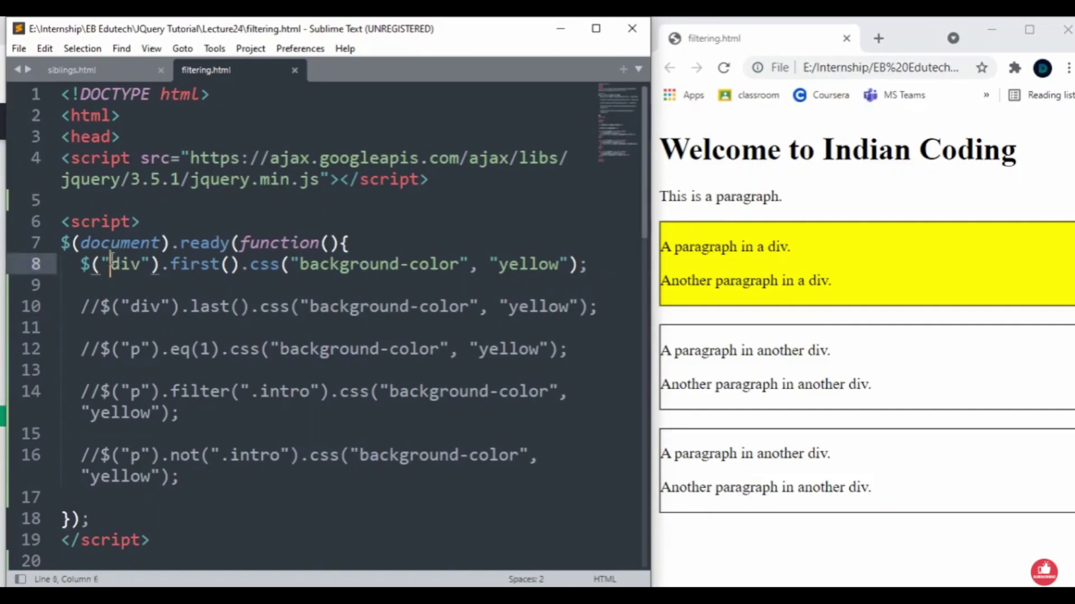
left_click(81, 262)
left_click(250, 262)
left_click_drag(280, 265, 589, 275)
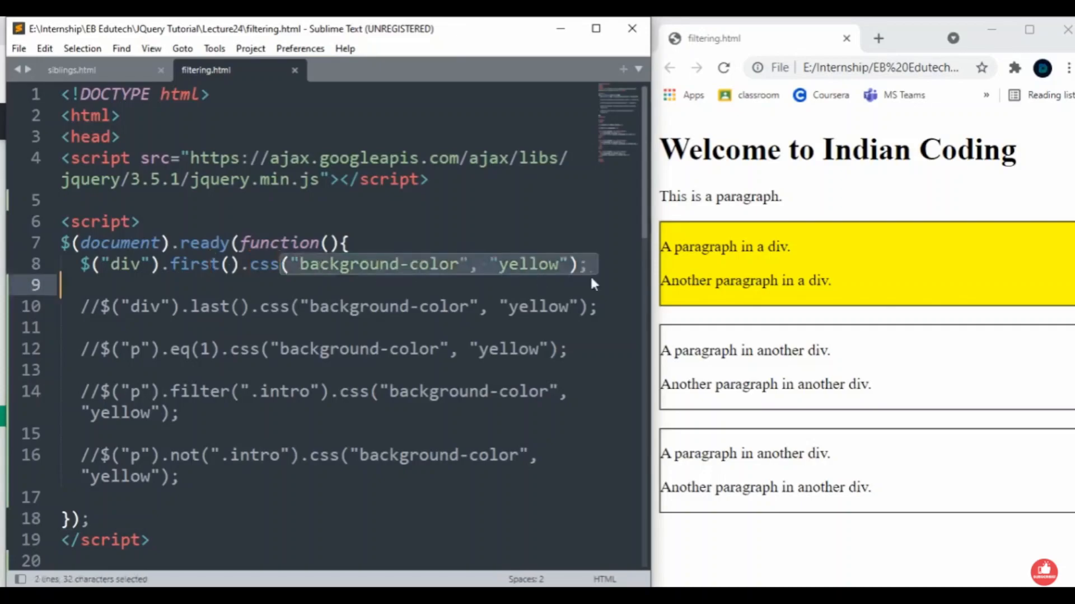
left_click(590, 274)
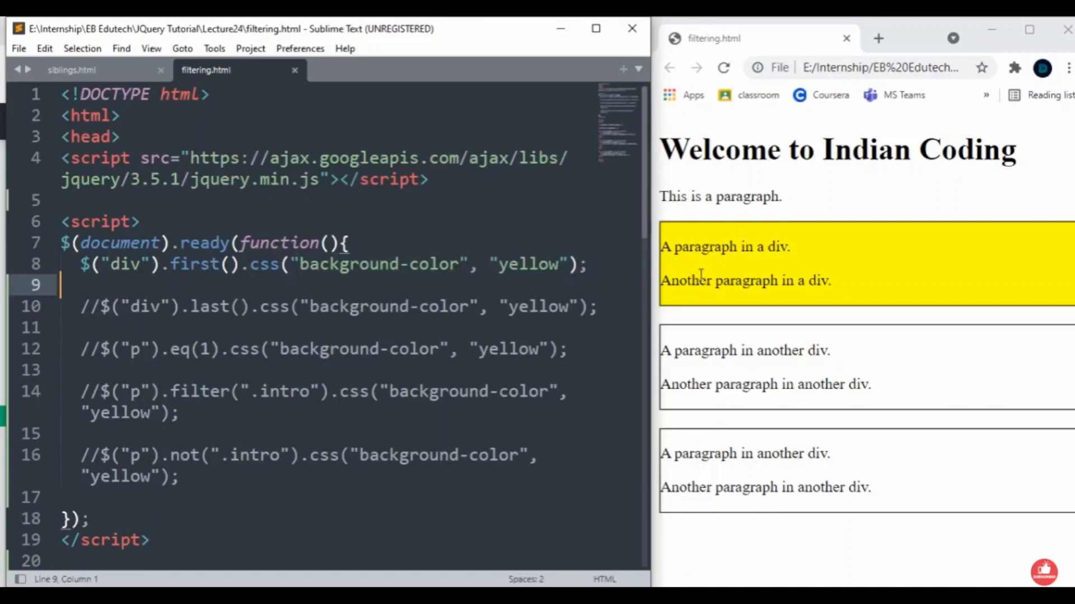
left_click(724, 69)
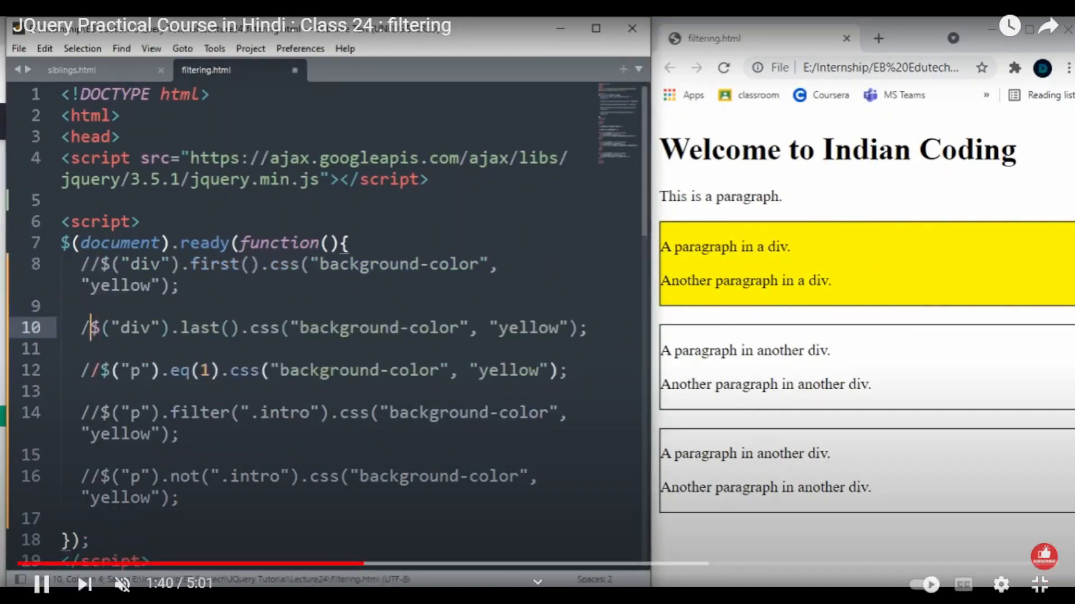
- Enable the $("div").last() statement and reload so only the last div shows yellow
key("Right")
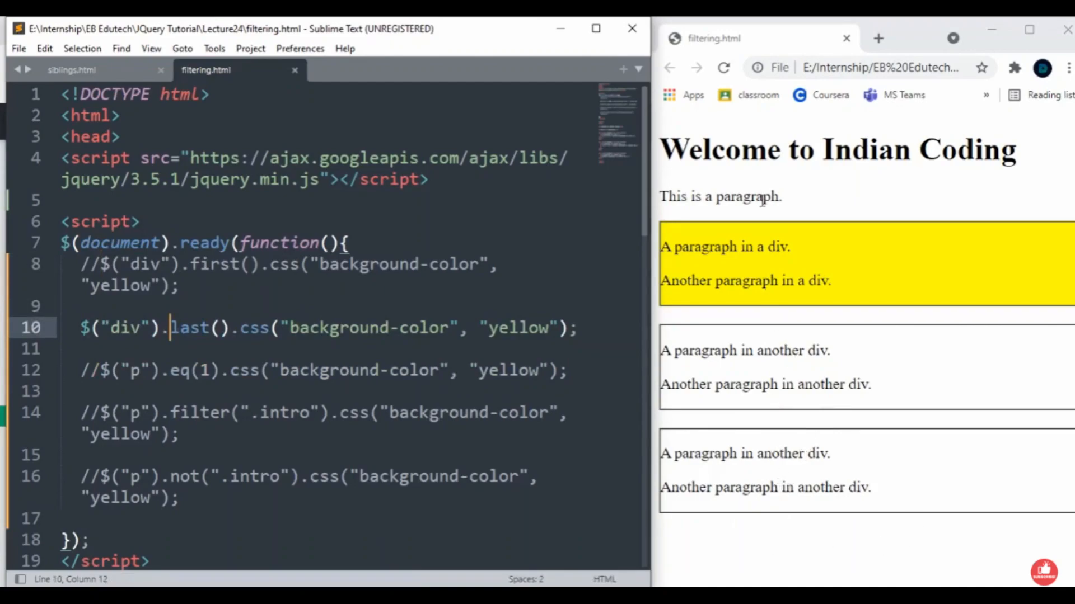
left_click(723, 69)
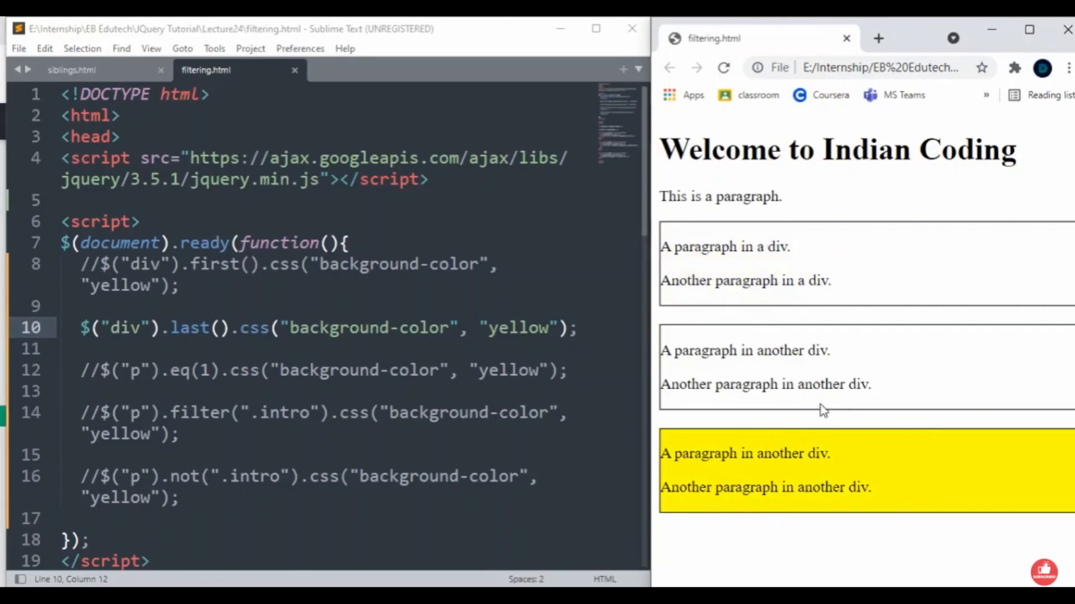
left_click(82, 329)
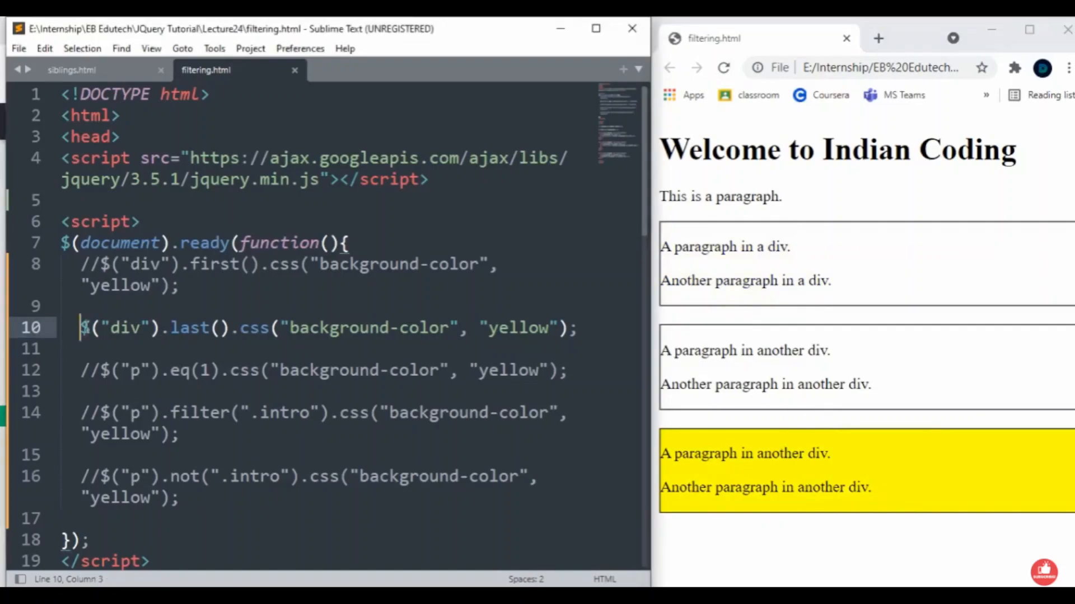
type("//")
- Save with last() commented out and uncomment the $("p").eq(1) statement, noting the index 1
key("ctrl+s")
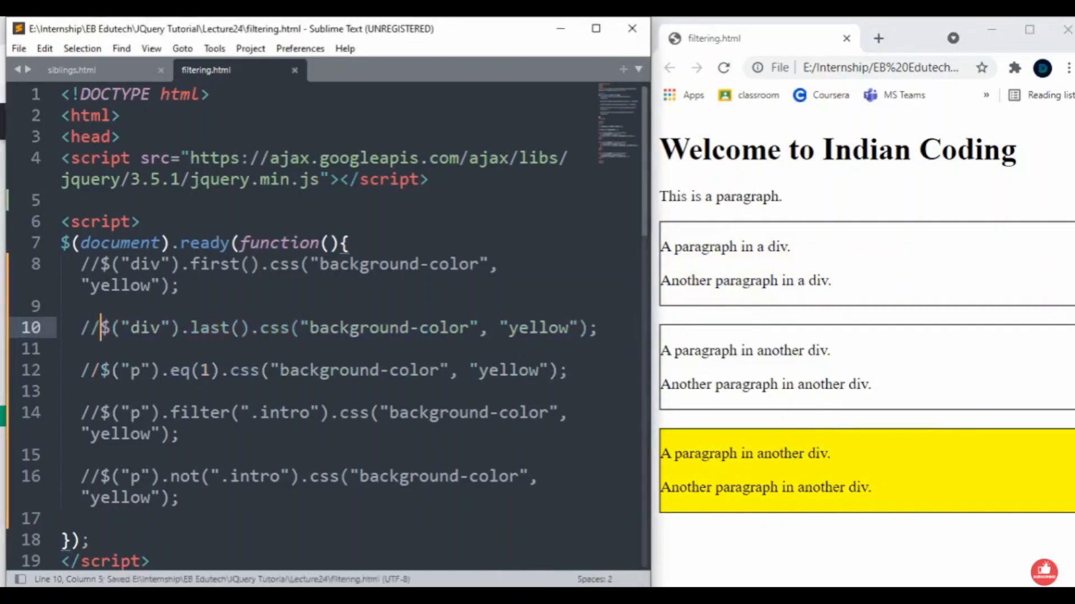
left_click(101, 371)
key("BackSpace")
key("BackSpace")
left_click(198, 388)
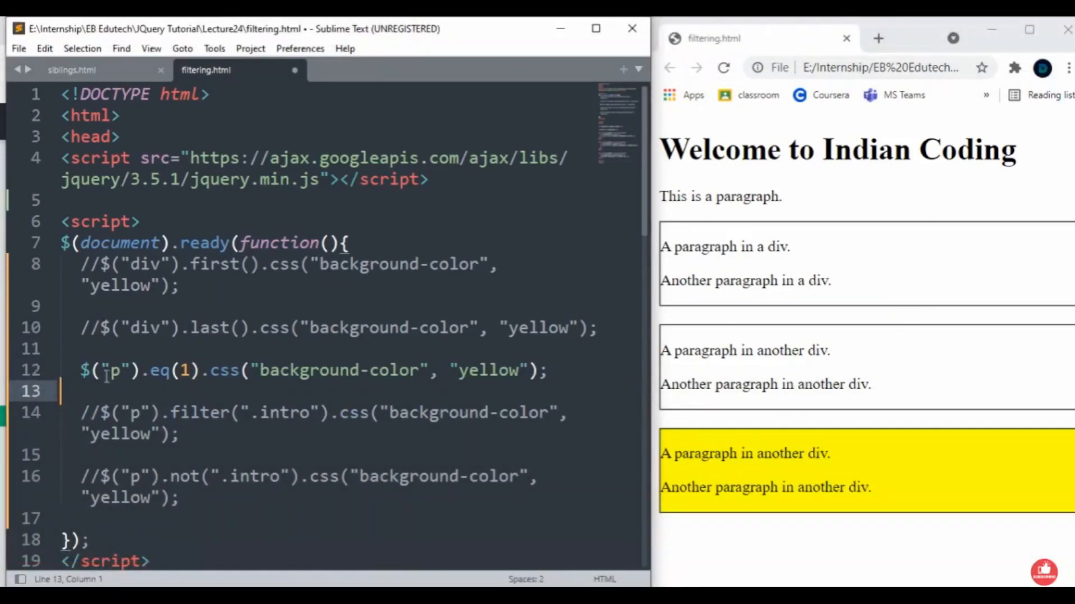
left_click_drag(83, 369, 269, 370)
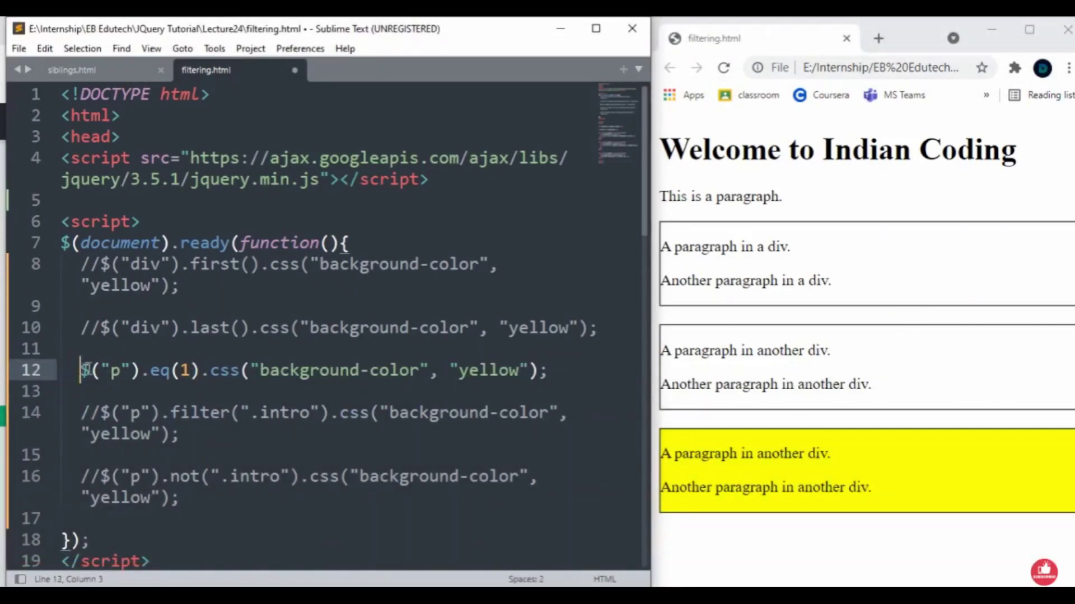
left_click(268, 369)
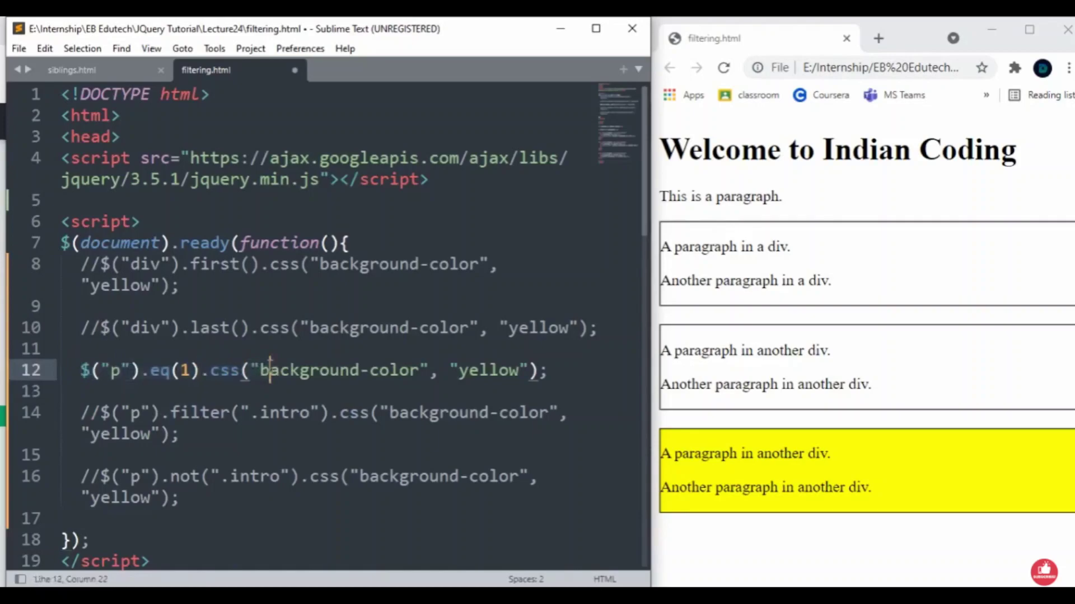
left_click(111, 370)
mouse_move(224, 370)
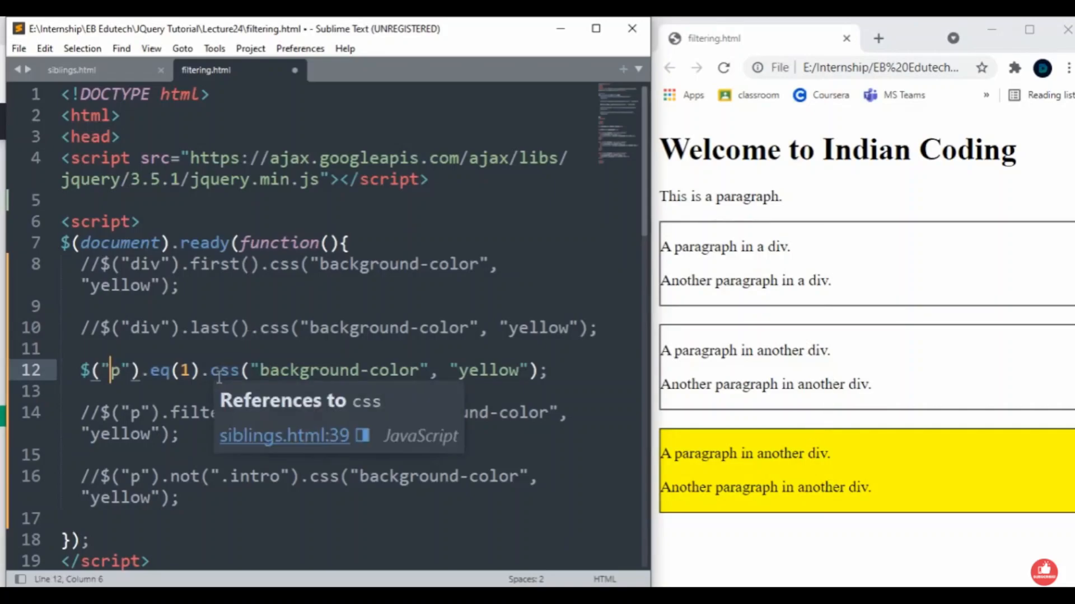
left_click(190, 370)
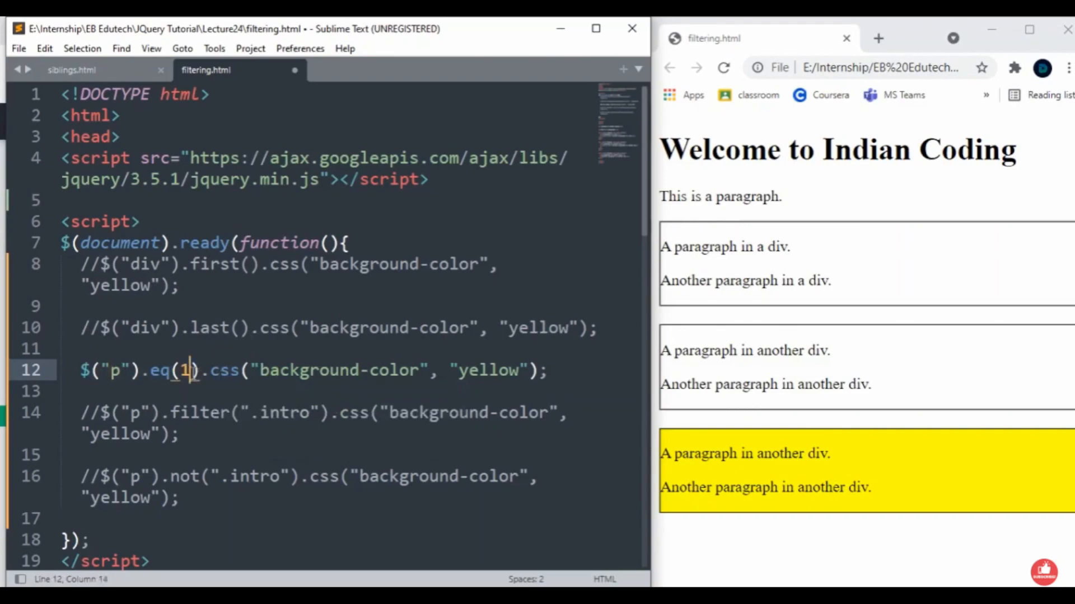
scroll(328, 366, "down", 2)
scroll(329, 366, "up", 2)
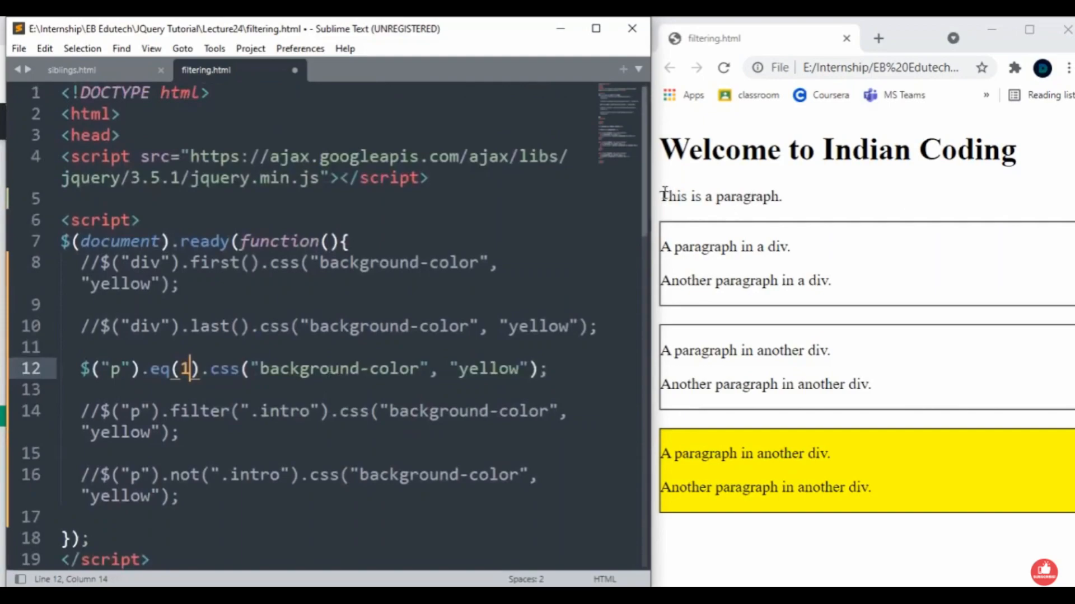
- Compare the page's paragraphs to see which one eq(1) highlights
left_click_drag(663, 195, 824, 197)
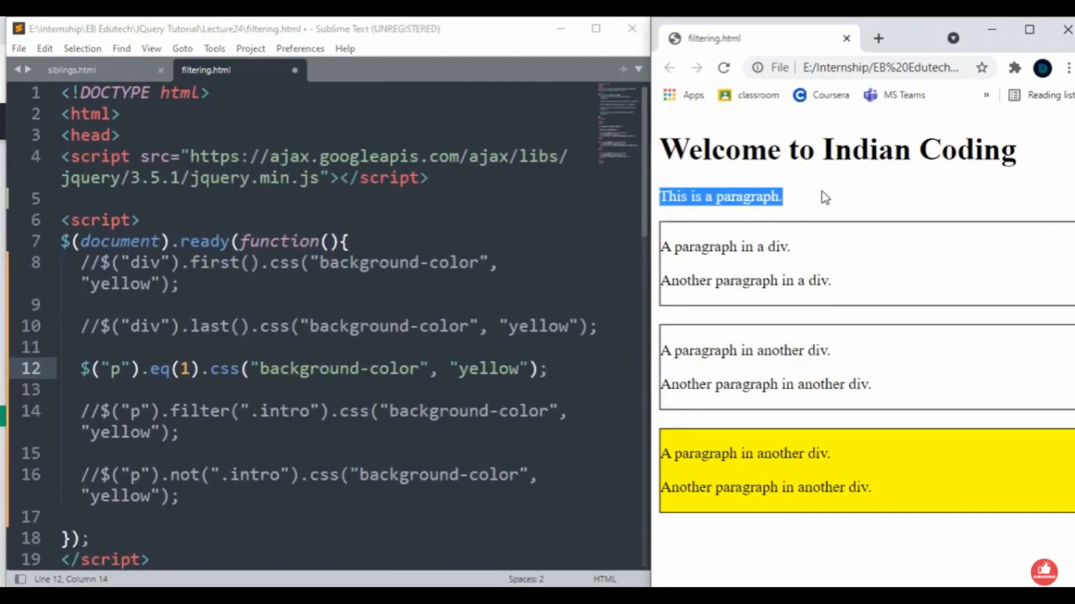
left_click_drag(661, 247, 888, 267)
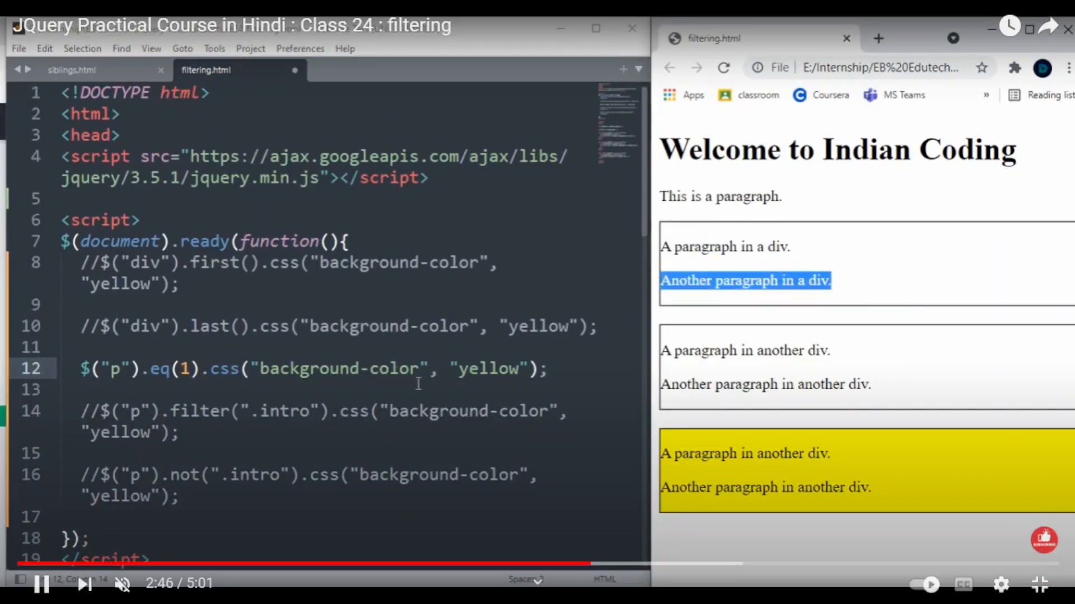
key("Right")
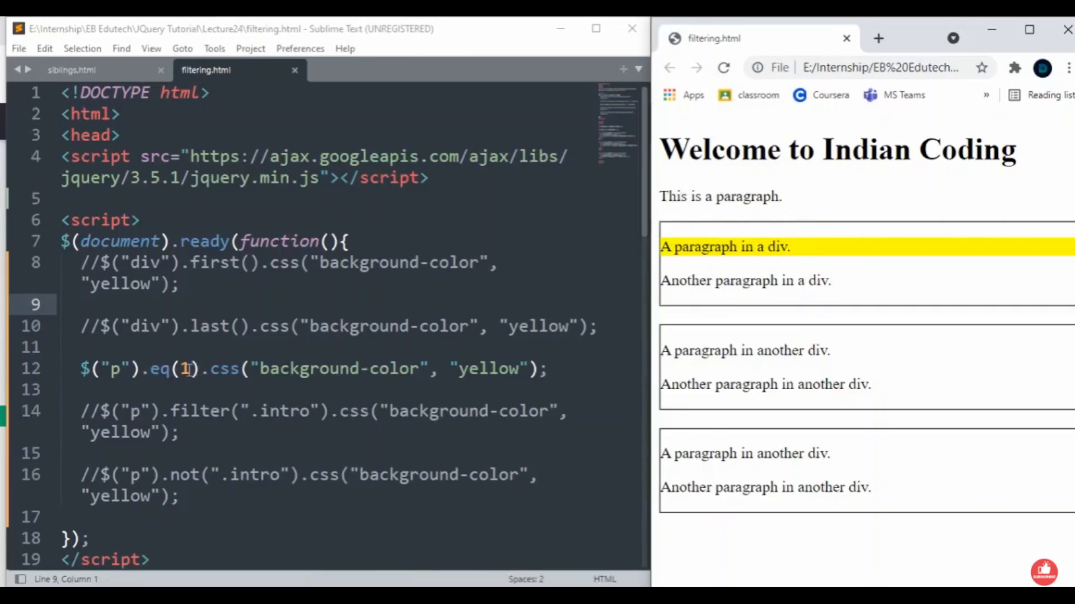
- Change the eq() index from 1 to 2 and save the file
left_click(189, 369)
key("BackSpace")
type("2")
key("ctrl+s")
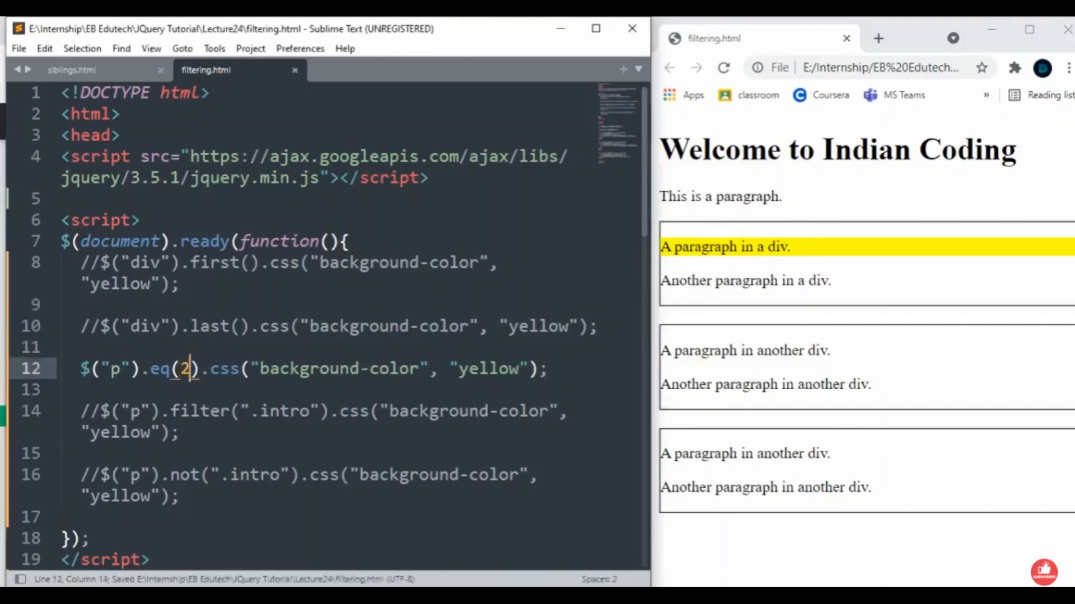
key("Right")
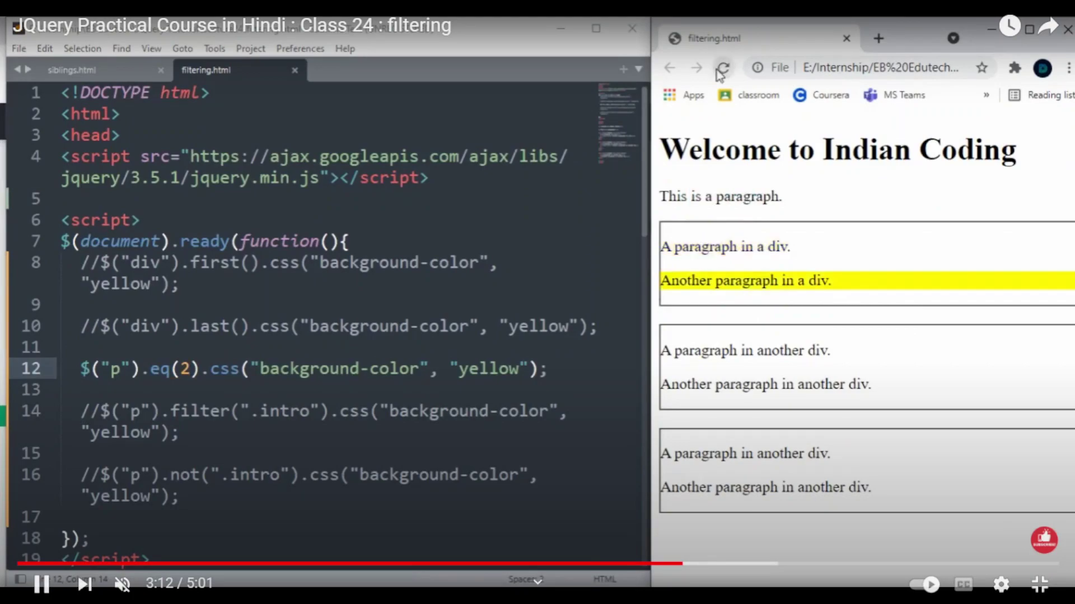
key("Right")
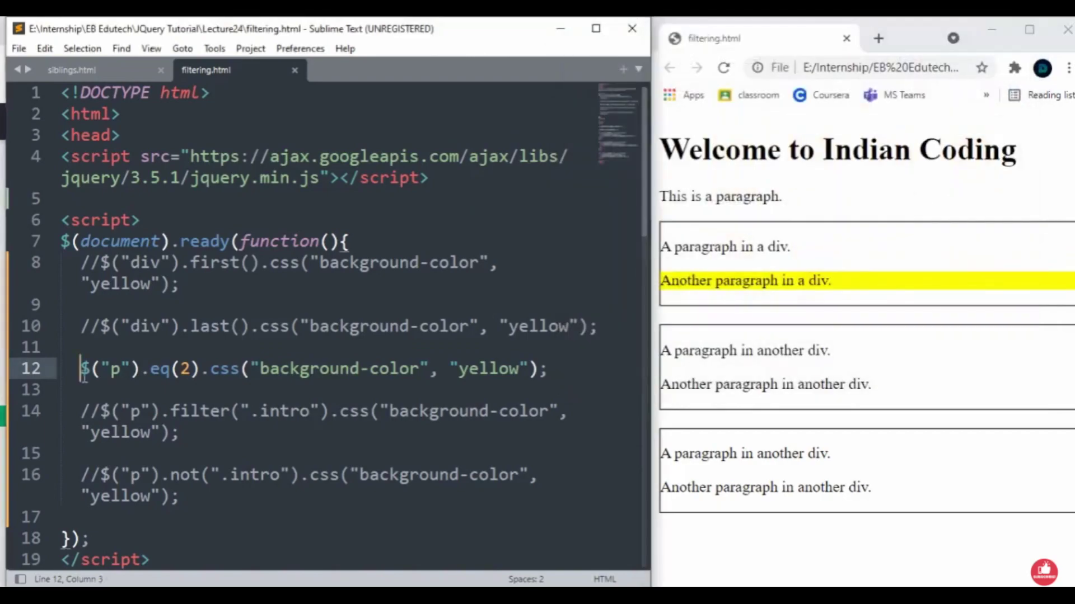
key("Right")
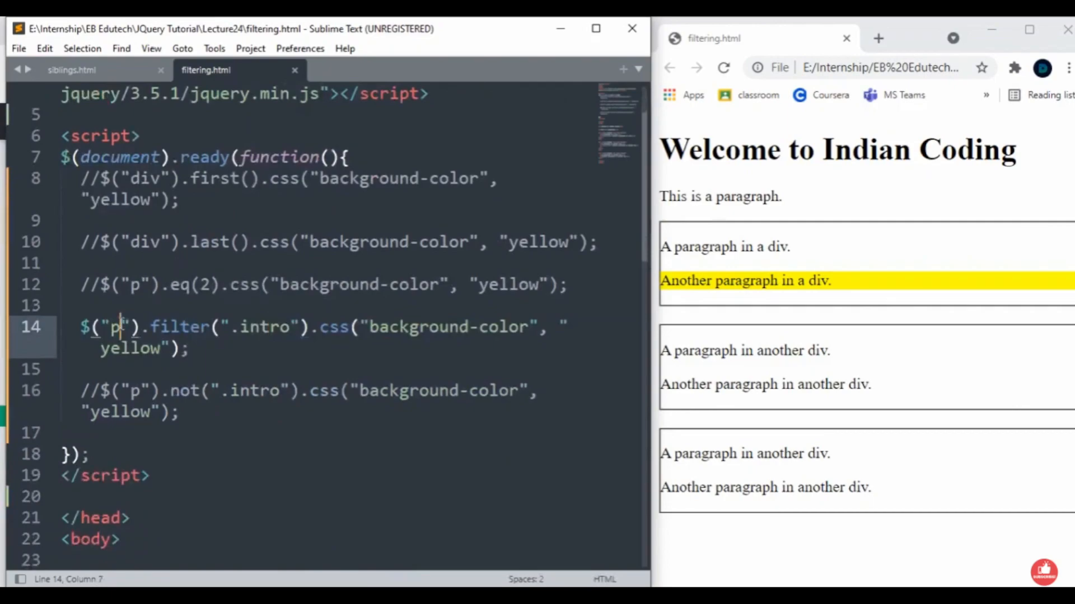
- Enable the filter(".intro") statement, check the intro class in the markup, and reload to show both intro paragraphs yellow
left_click(290, 328)
left_click_drag(290, 327, 222, 327)
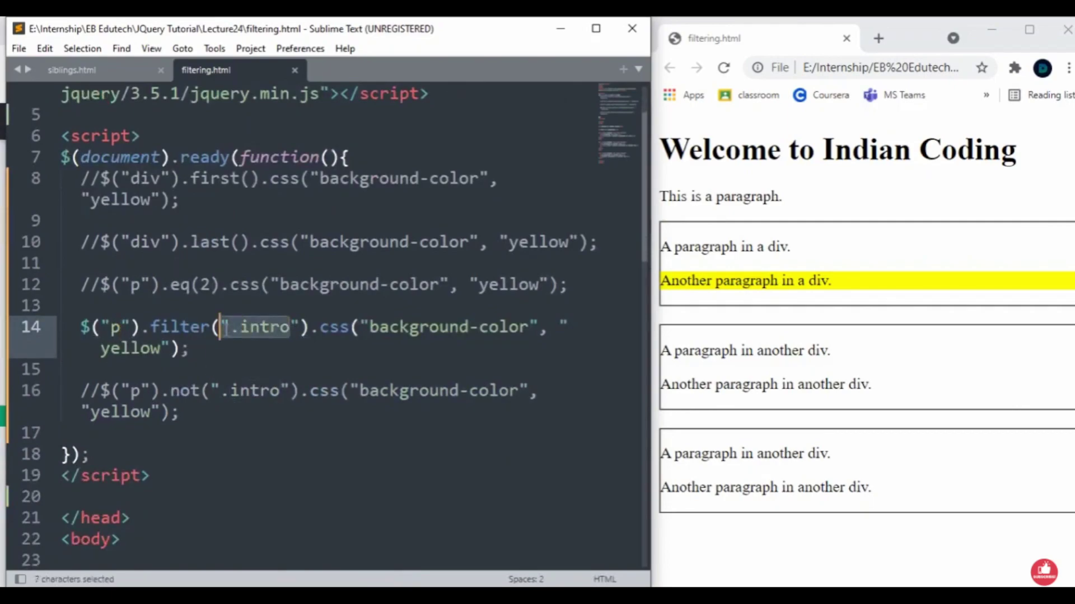
left_click(259, 333)
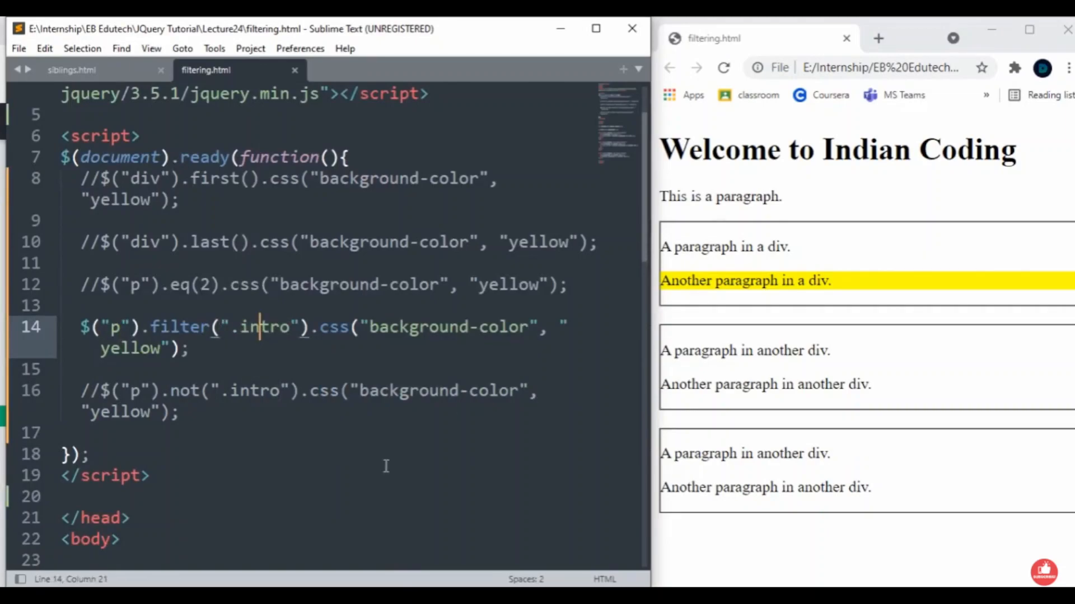
scroll(386, 463, "down", 6)
scroll(385, 466, "up", 1)
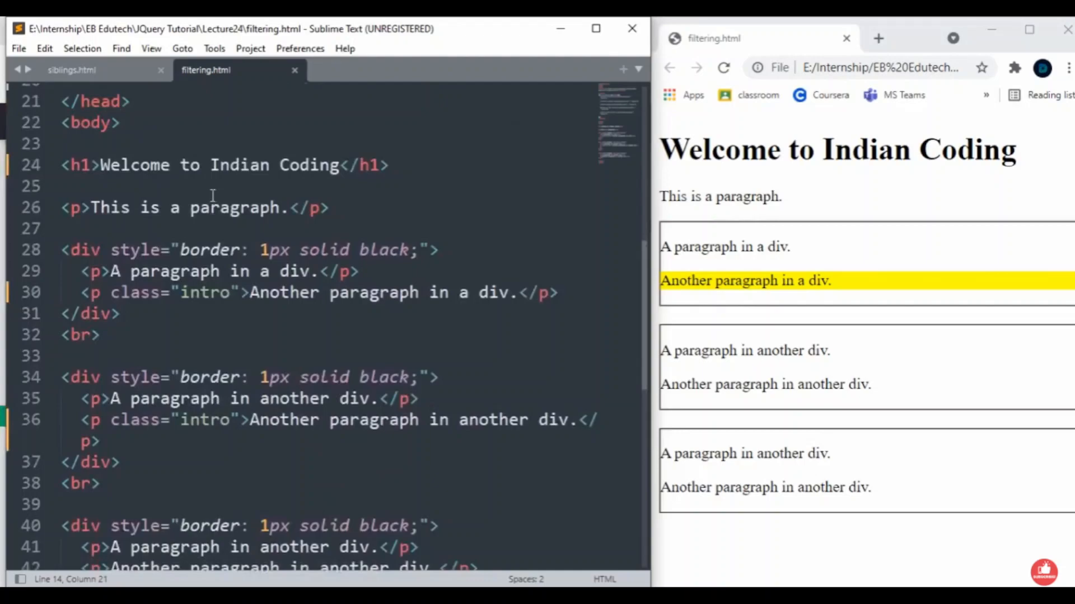
left_click(151, 420)
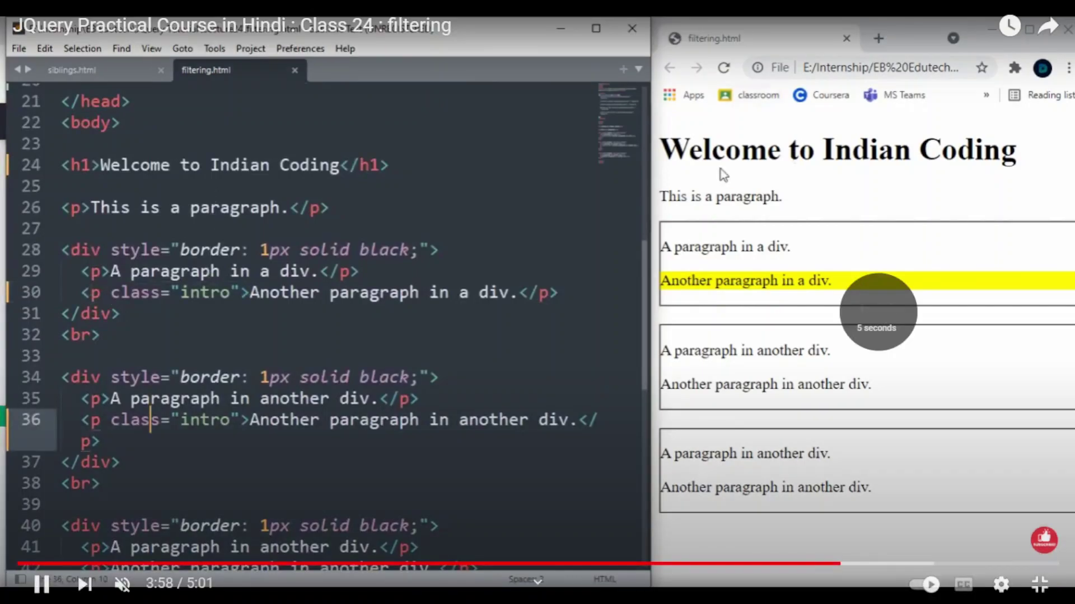
left_click(723, 68)
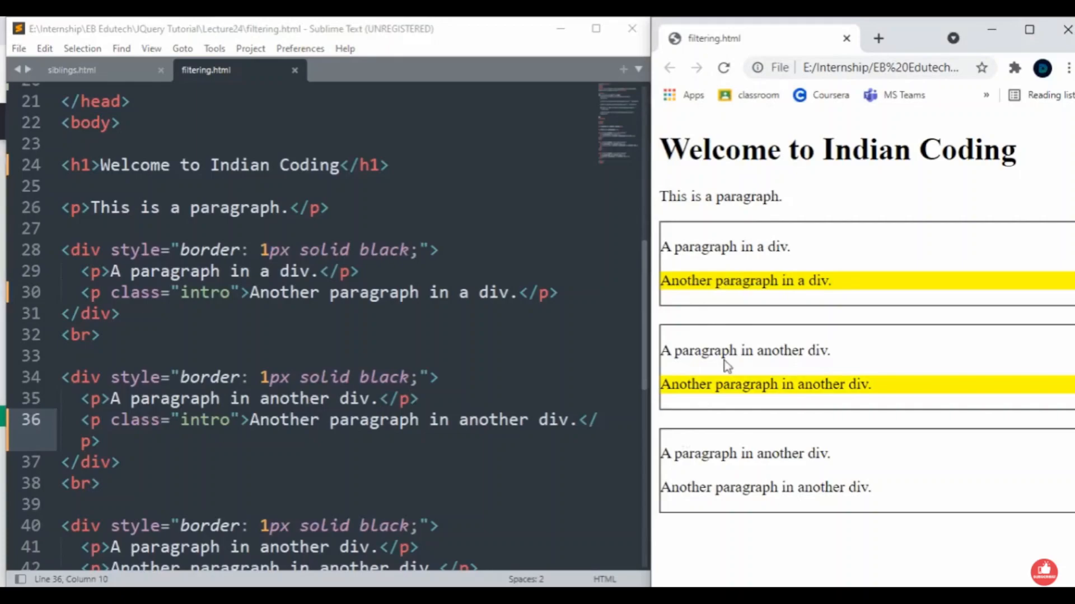
- Enable the $("p").not(".intro") statement so all non-intro paragraphs highlight yellow
key("Right")
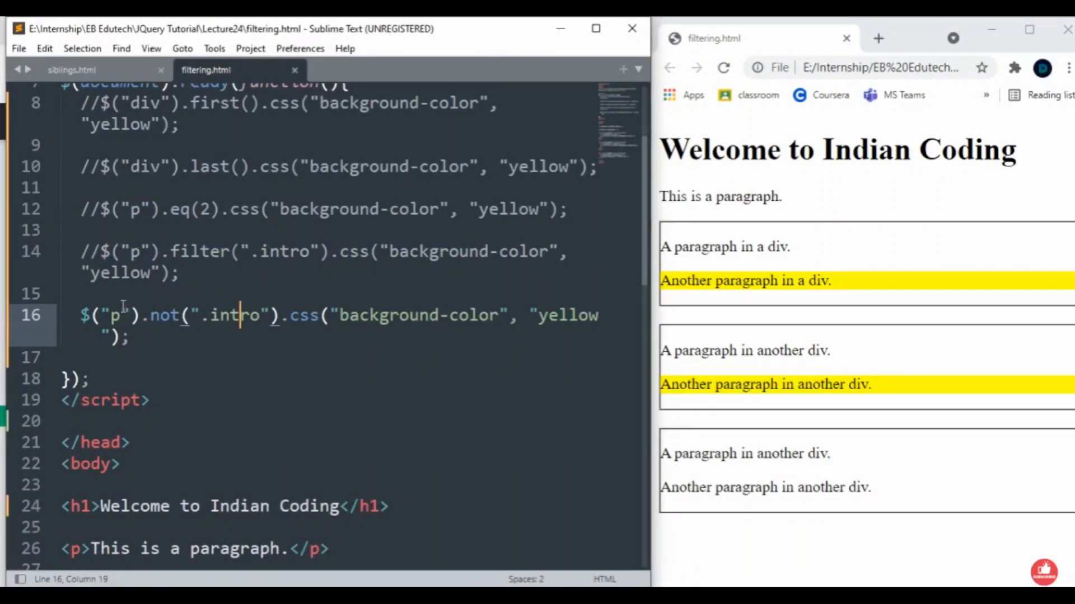
key("Right")
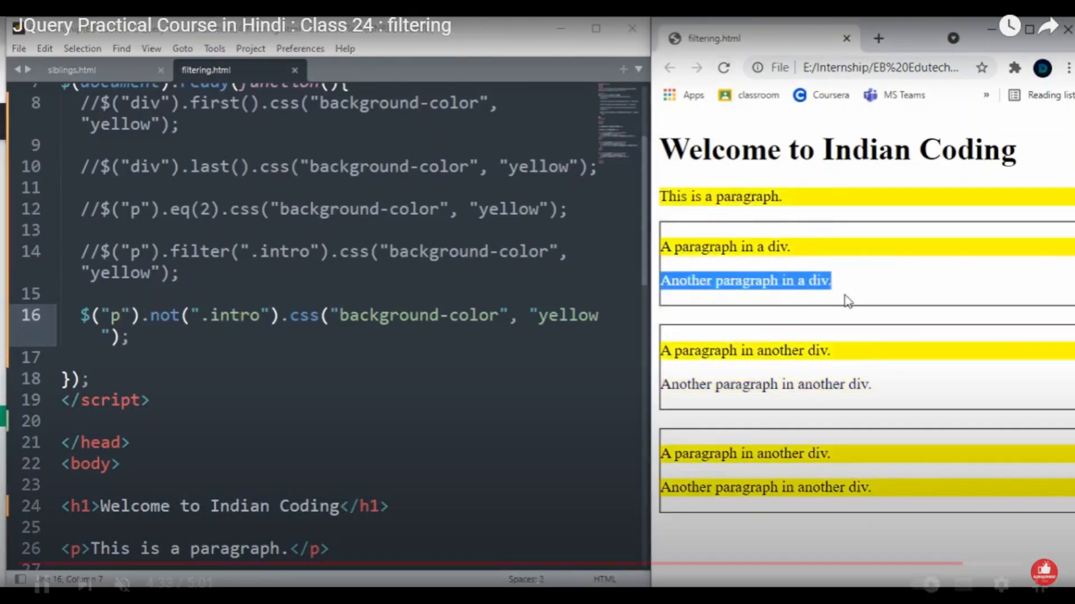